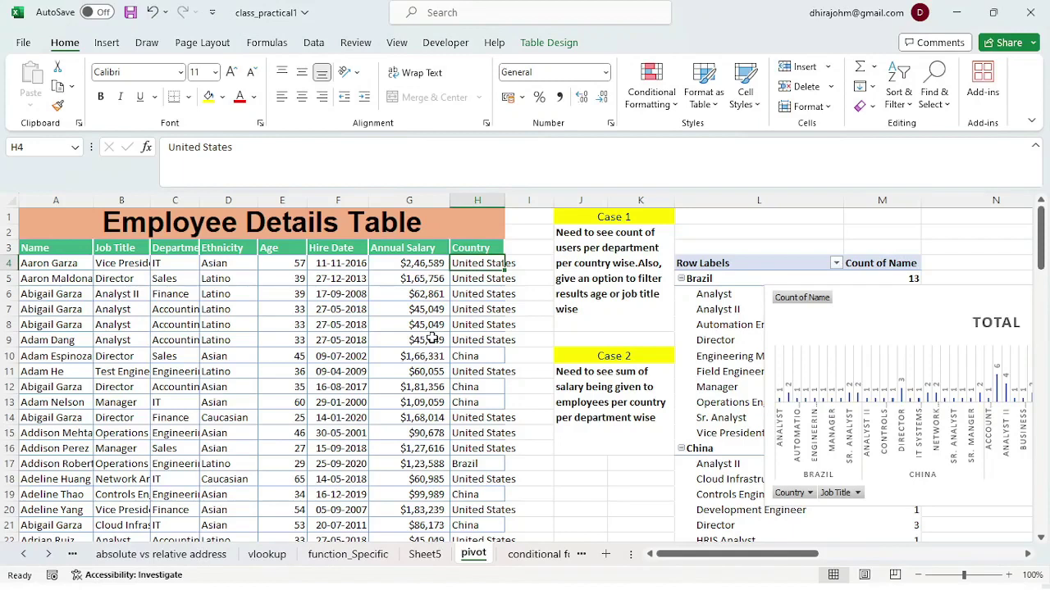
Examine the Employee Details Table's columns from Name to Age and its first two record rows.
click(53, 198)
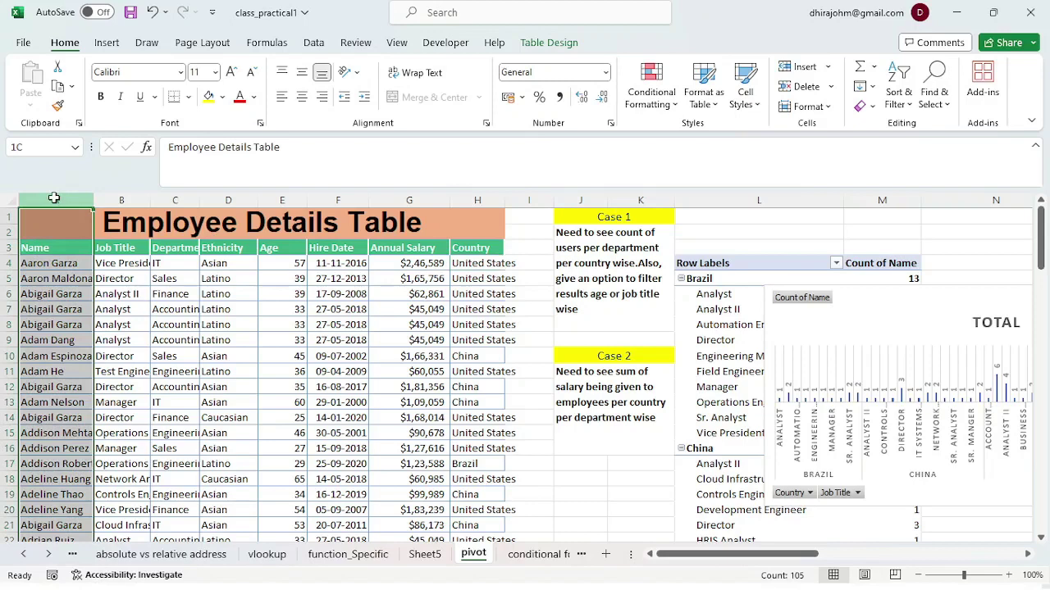
click(115, 199)
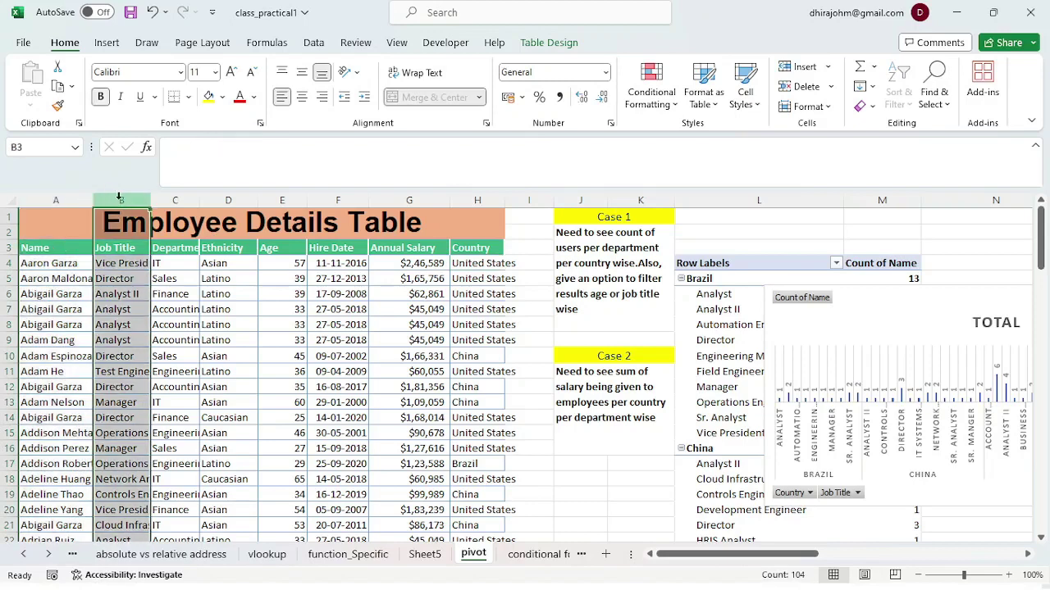
click(167, 200)
click(225, 200)
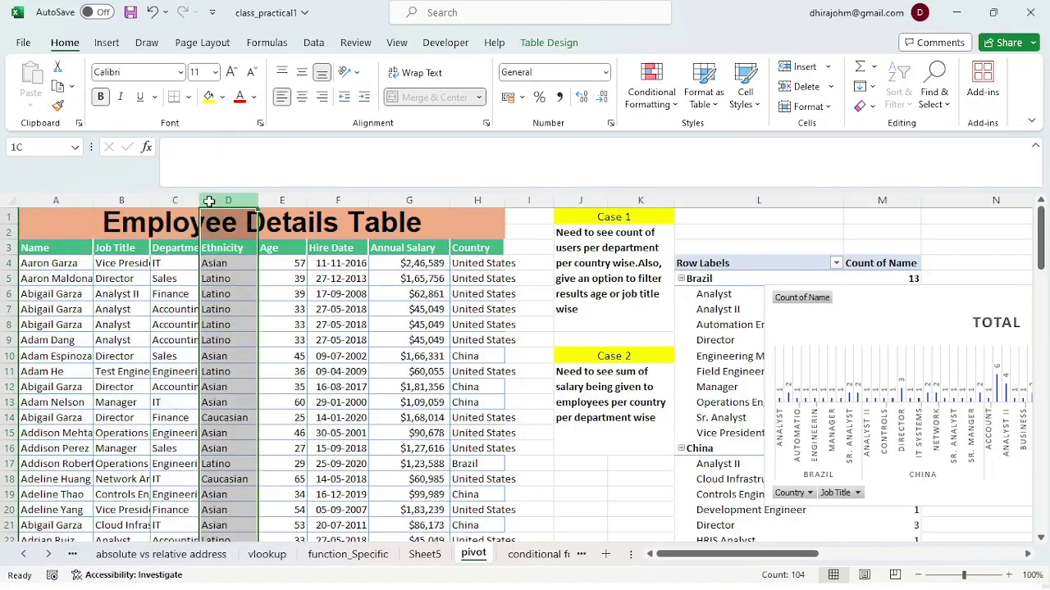
click(274, 198)
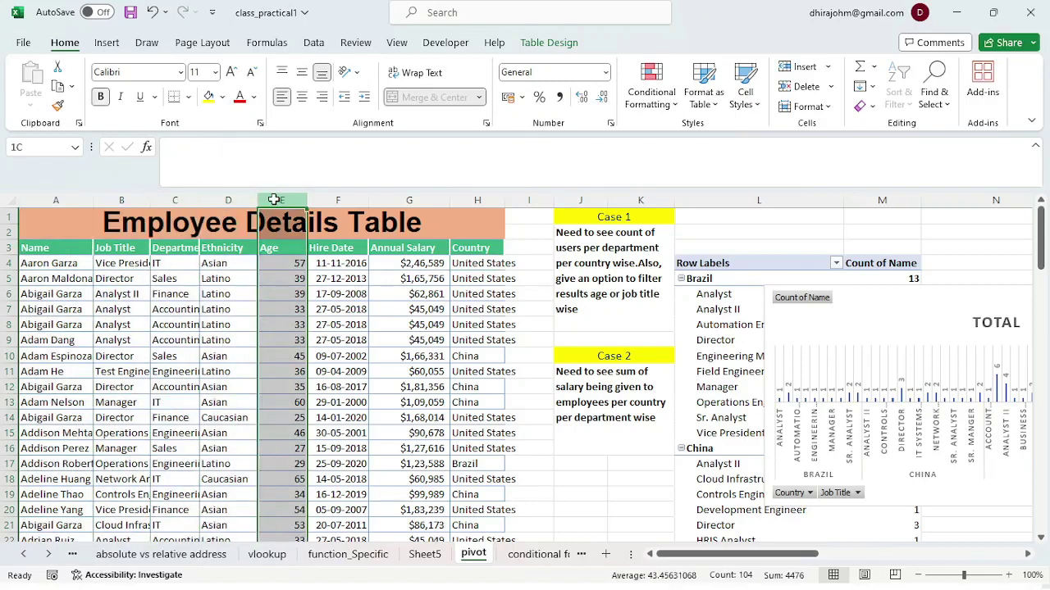
click(9, 262)
click(8, 278)
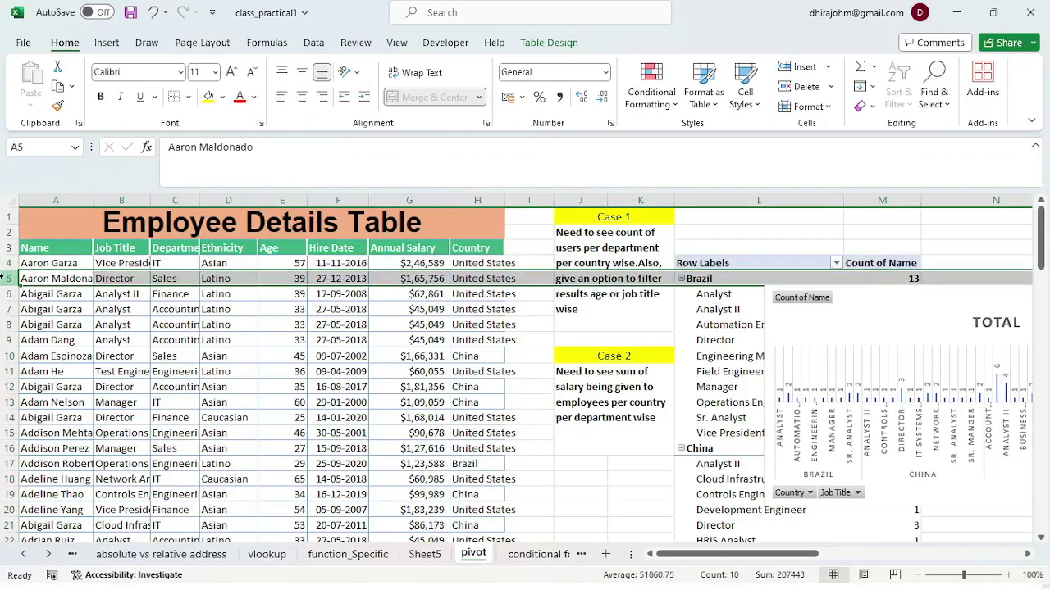
Examine the first employee record as a whole row, from Name across to Country.
click(59, 265)
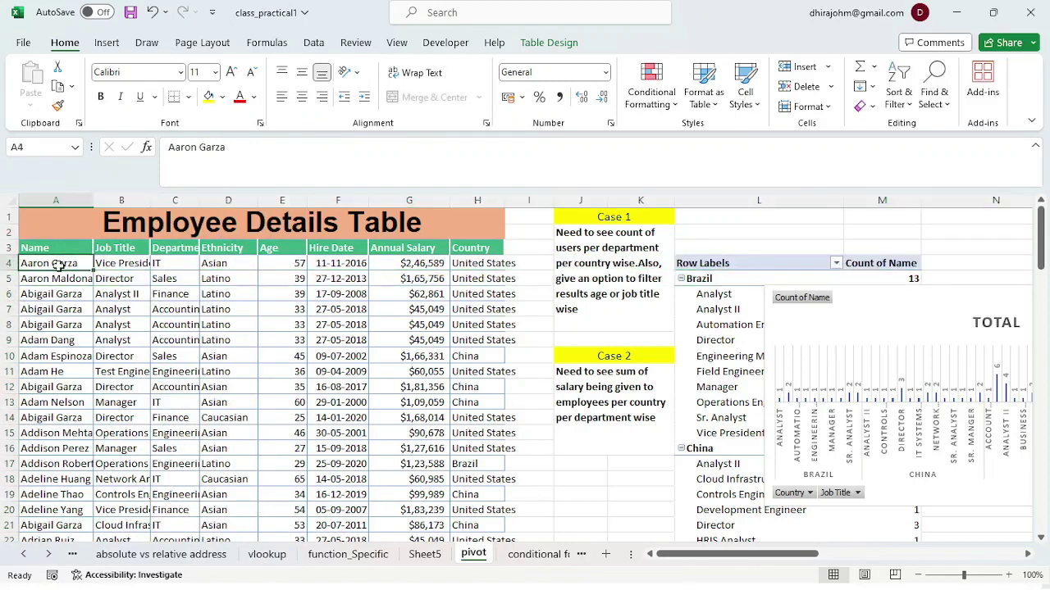
click(113, 264)
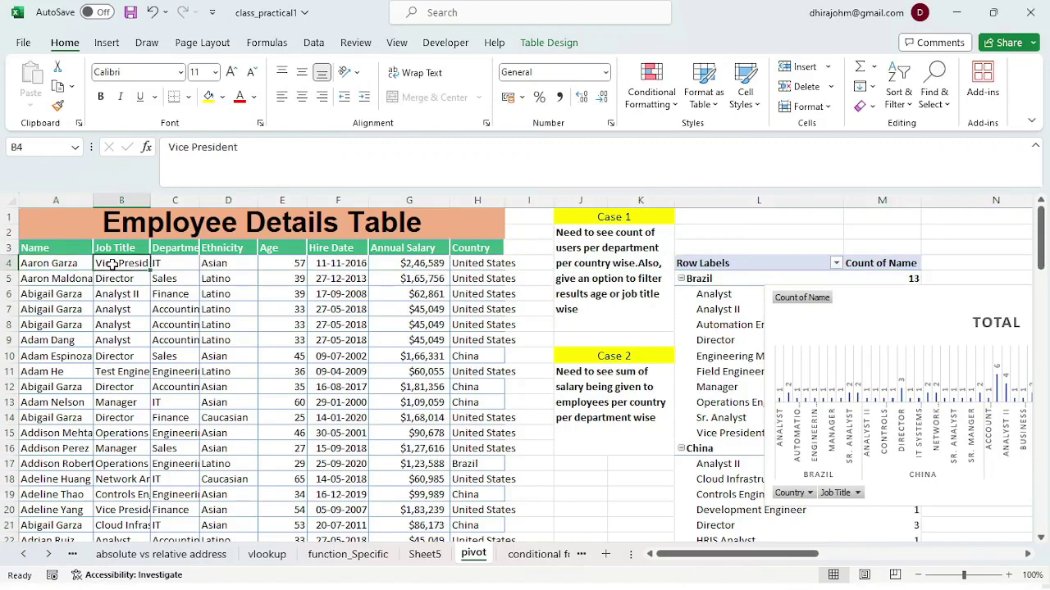
drag(112, 265, 159, 265)
click(161, 267)
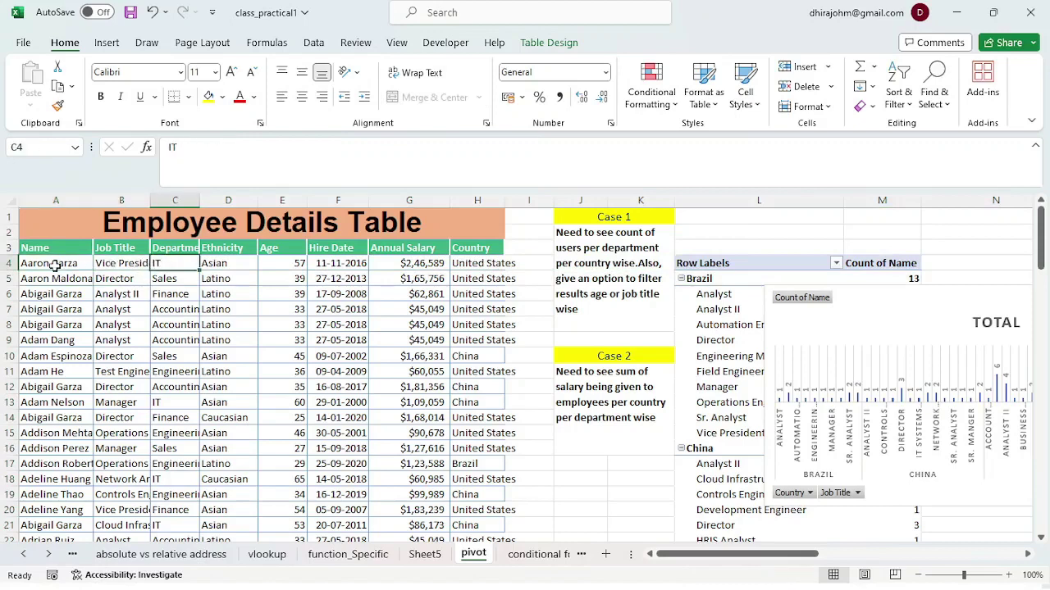
drag(56, 265, 467, 265)
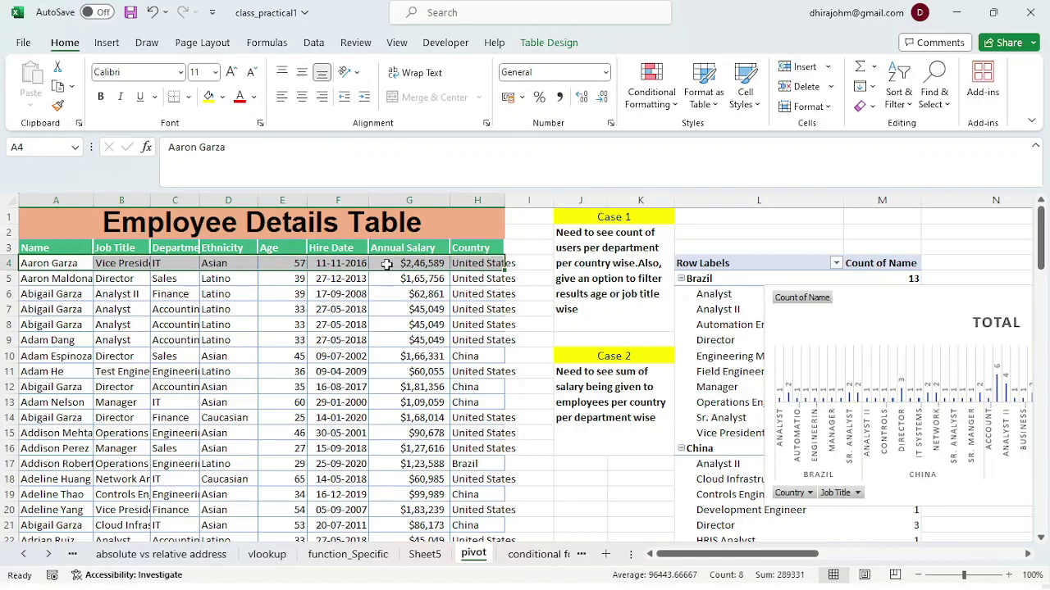
Read every field of the first employee record one by one: name, job title, department, ethnicity, age, hire date, annual salary and country.
click(73, 263)
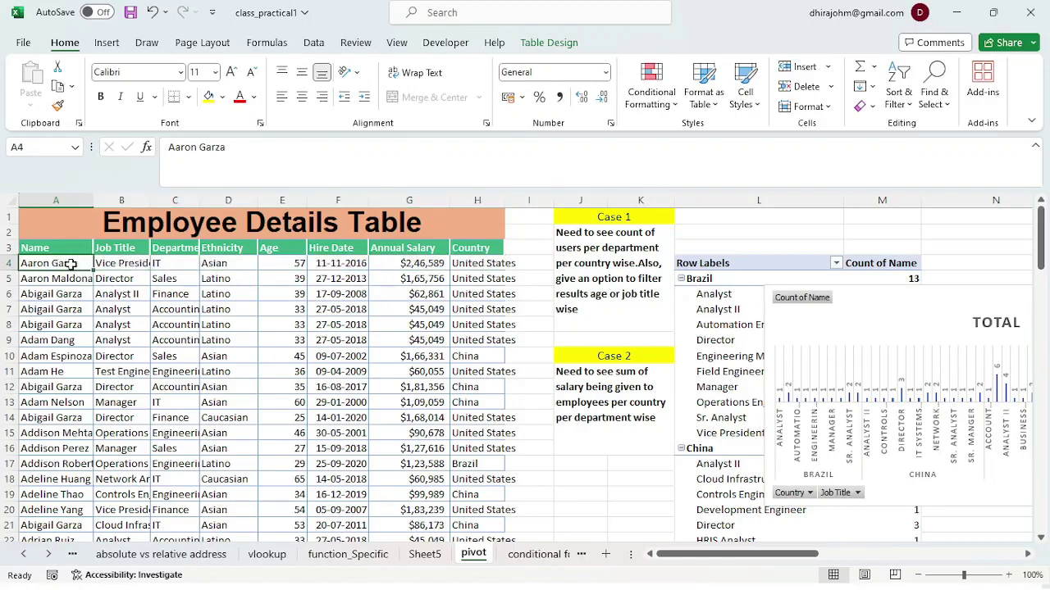
click(121, 264)
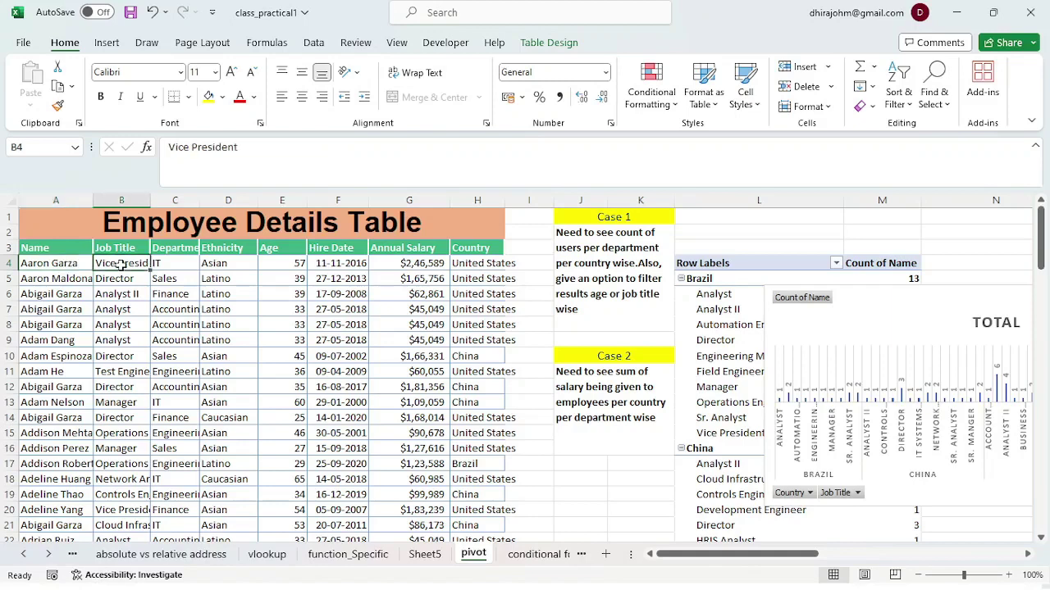
click(166, 263)
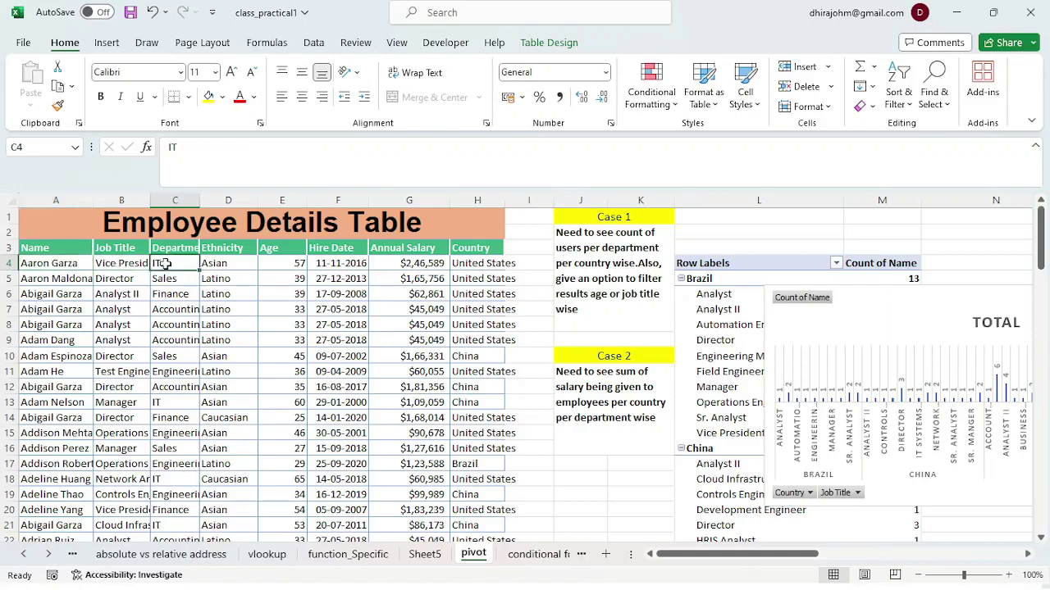
click(224, 262)
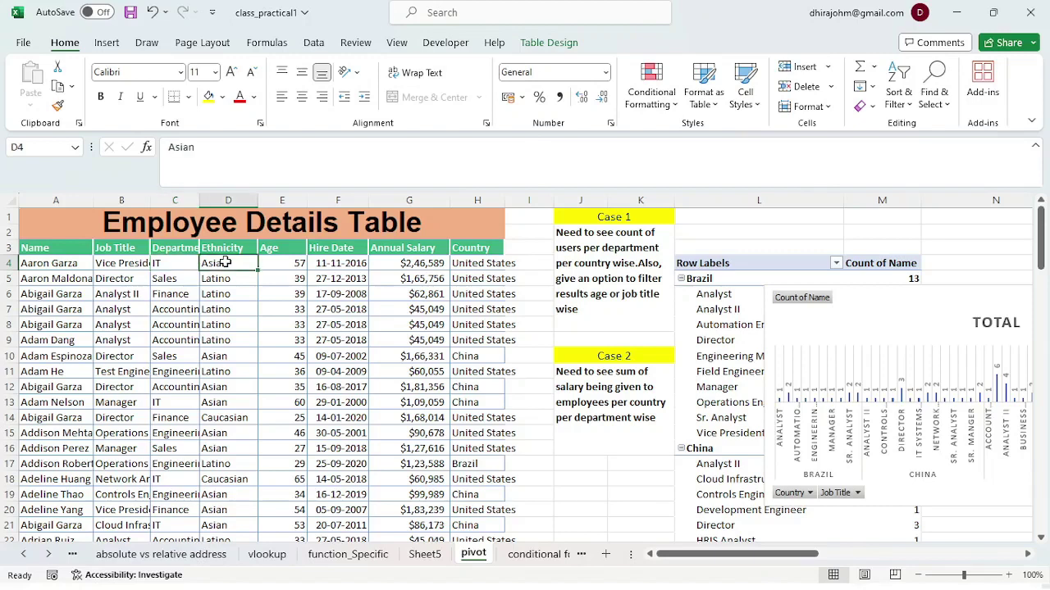
click(286, 261)
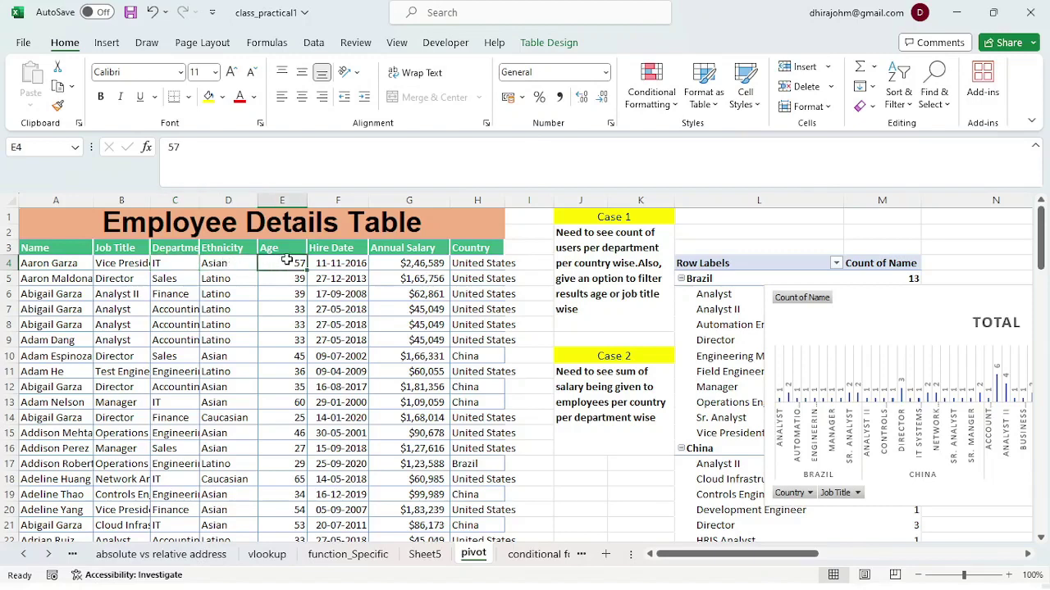
click(329, 261)
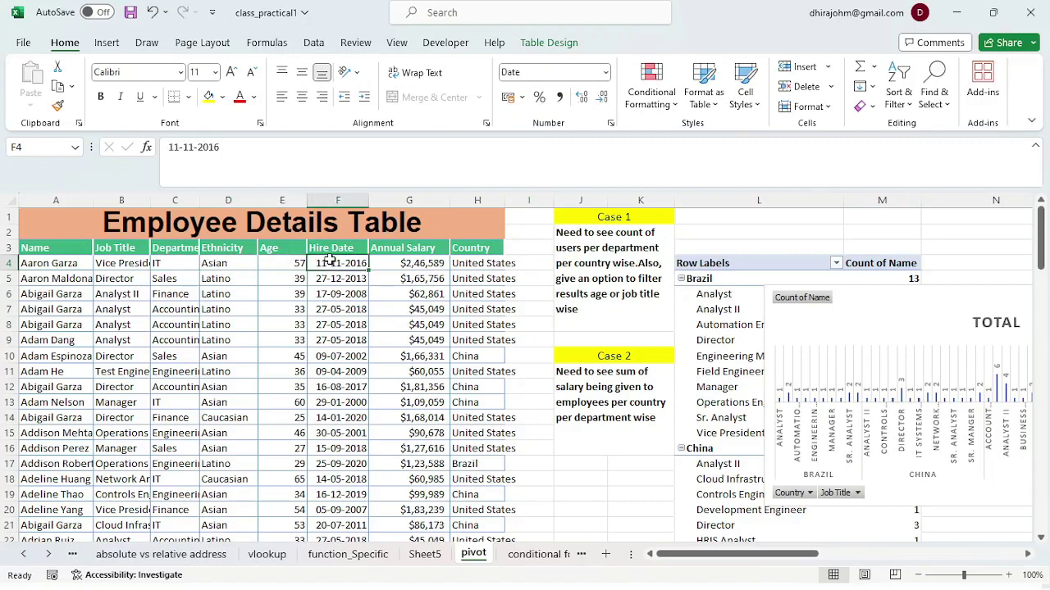
click(391, 264)
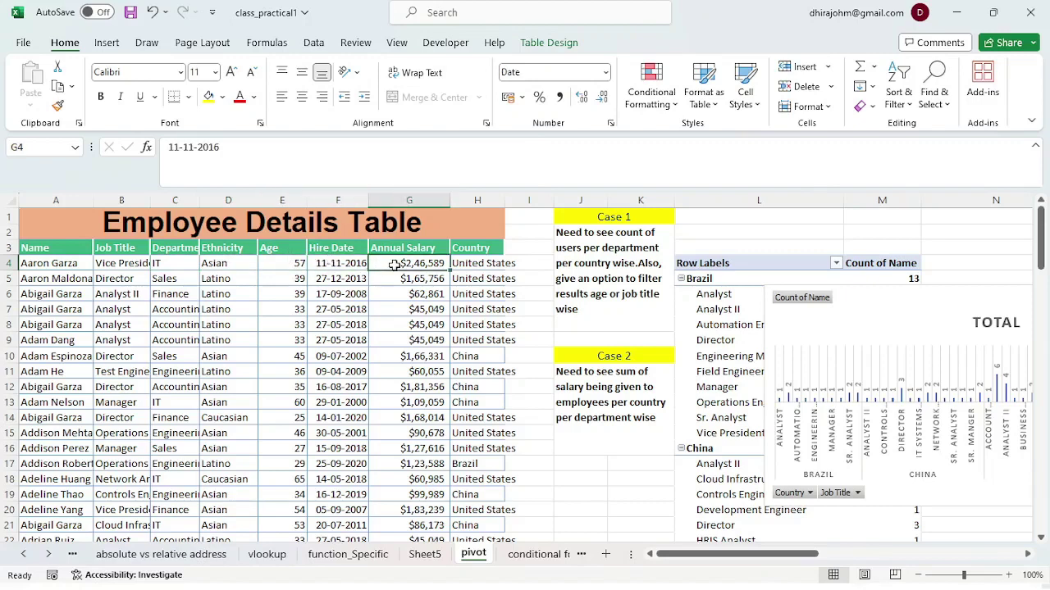
click(475, 264)
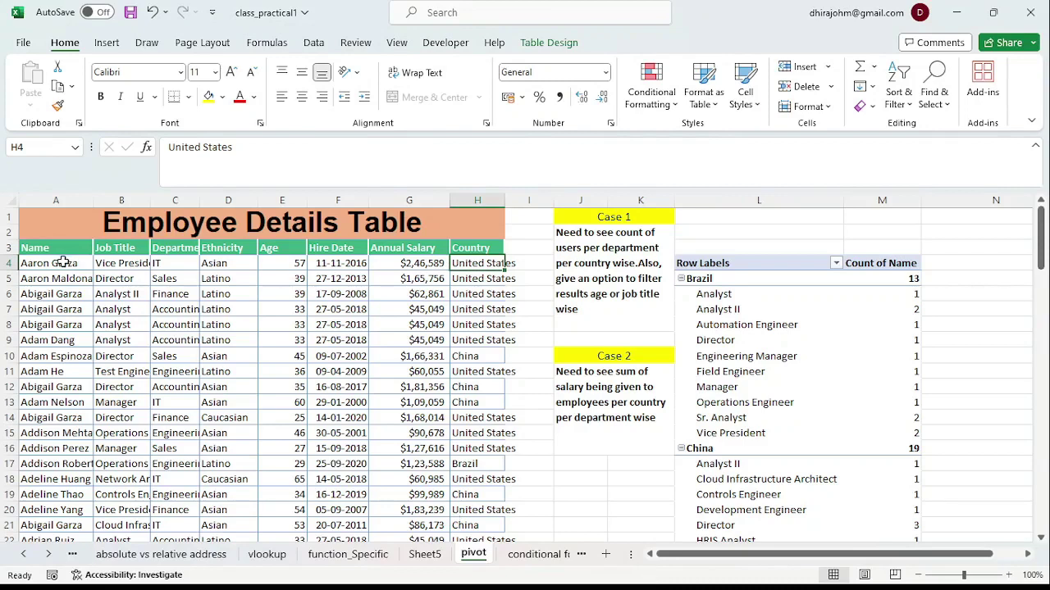
Review the first employee record's name, job title, department, ethnicity and age once more.
click(63, 262)
click(132, 266)
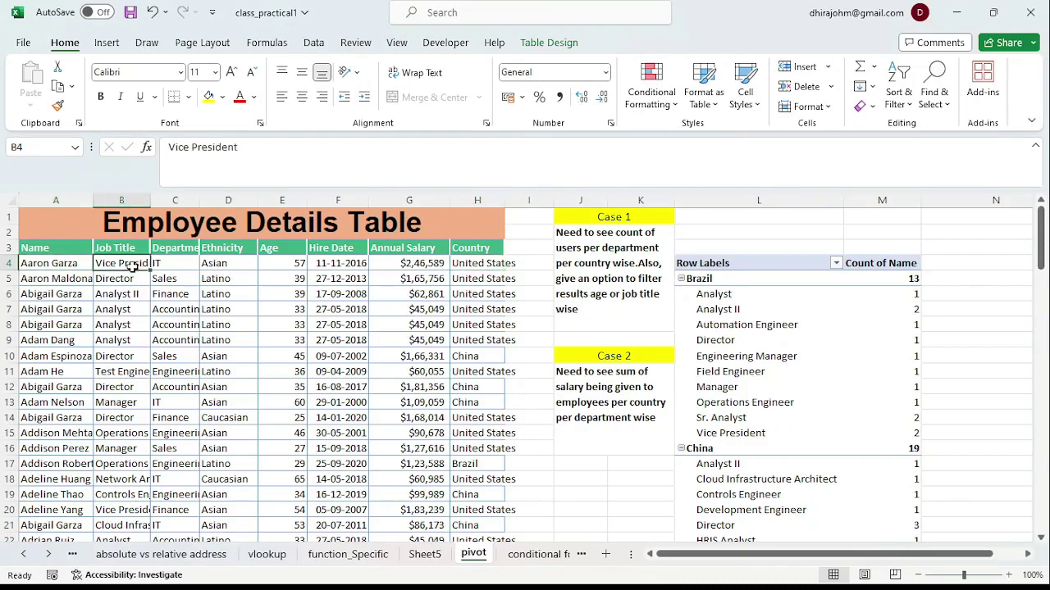
drag(179, 265, 235, 264)
click(237, 265)
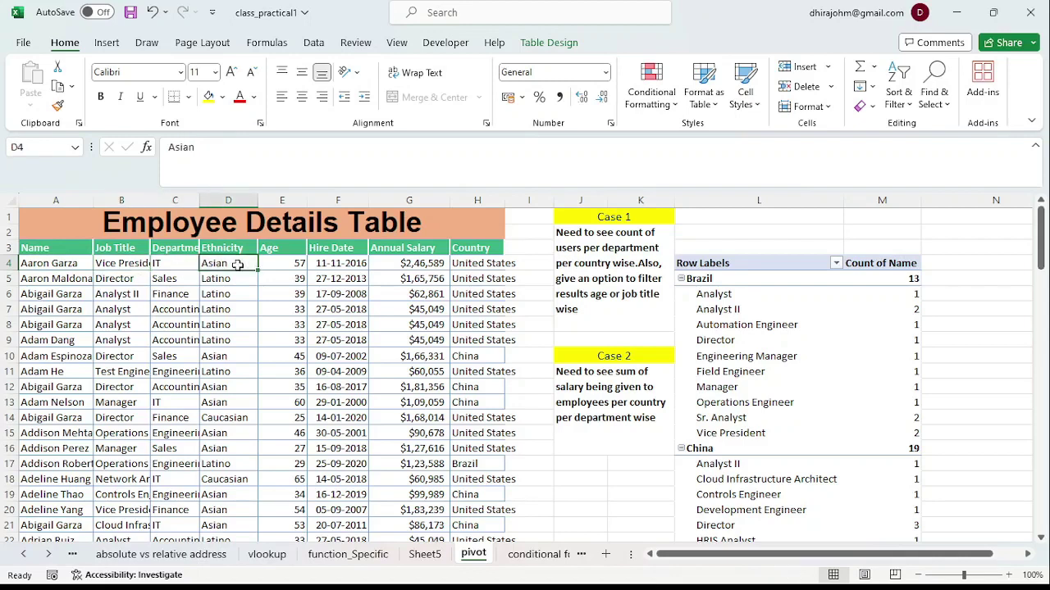
click(270, 265)
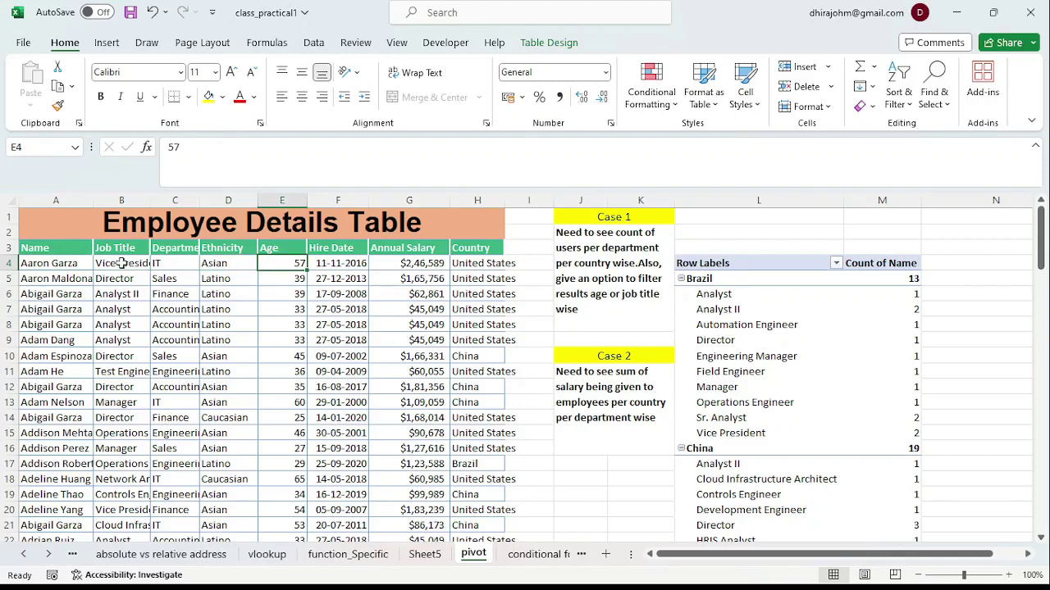
click(54, 264)
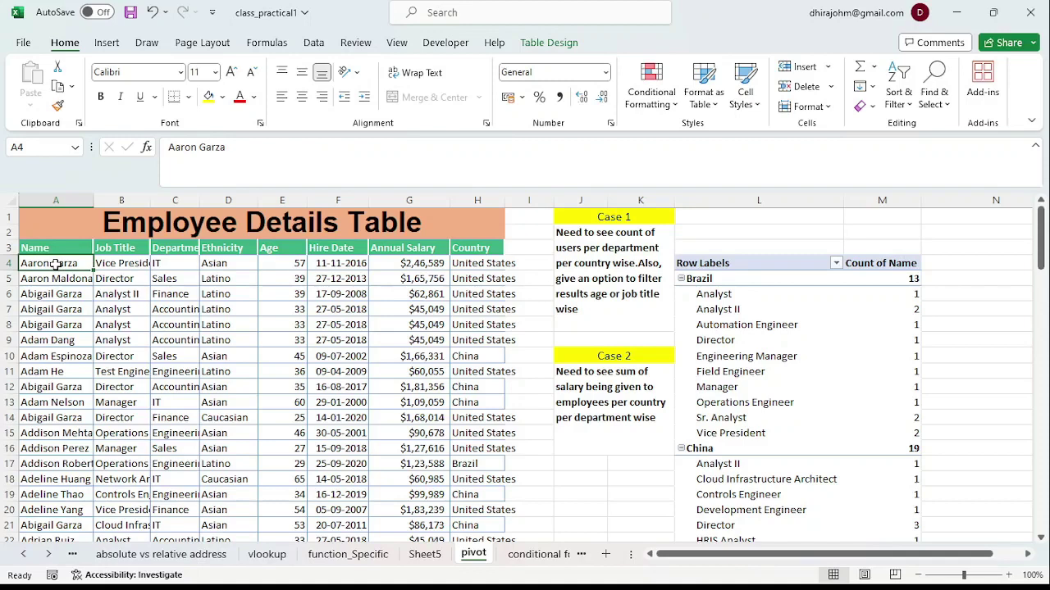
Examine the Case 2 requirement and the pivot table's name counts for Brazil, China and the rows below.
click(594, 449)
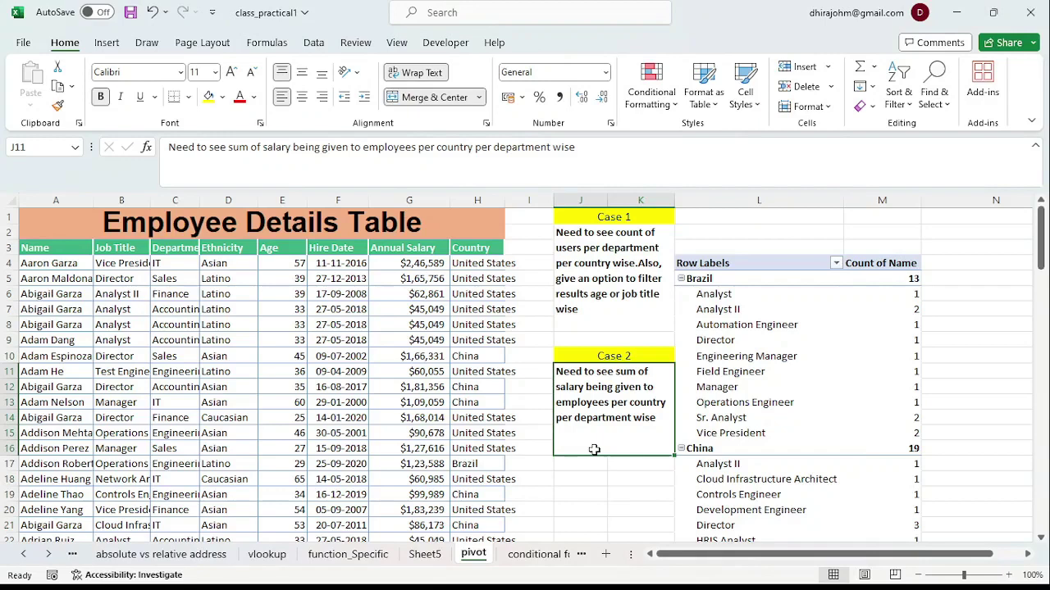
click(771, 259)
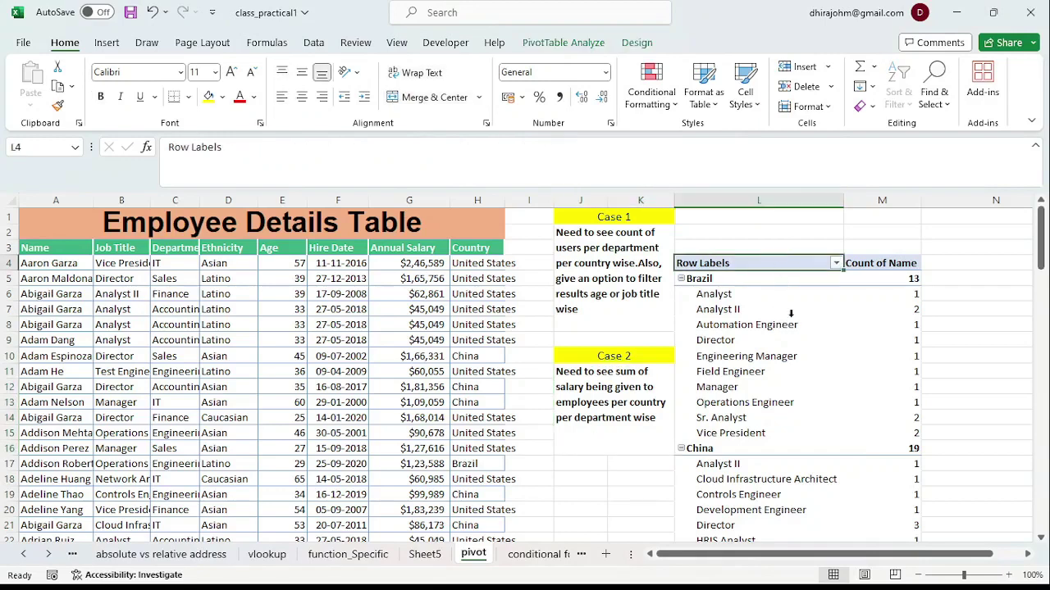
scroll(790, 313, down, 1)
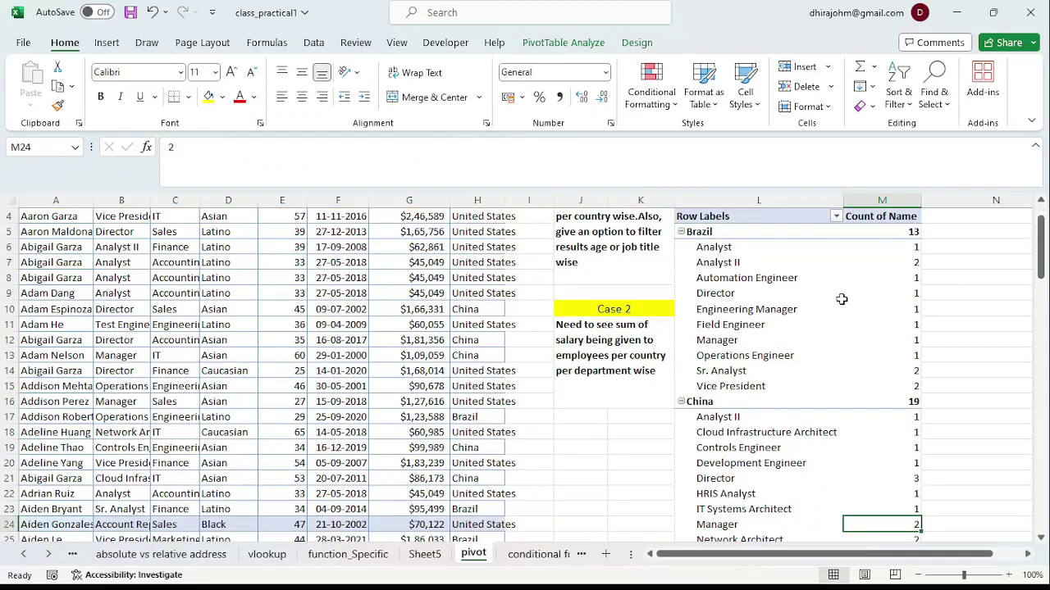
click(911, 234)
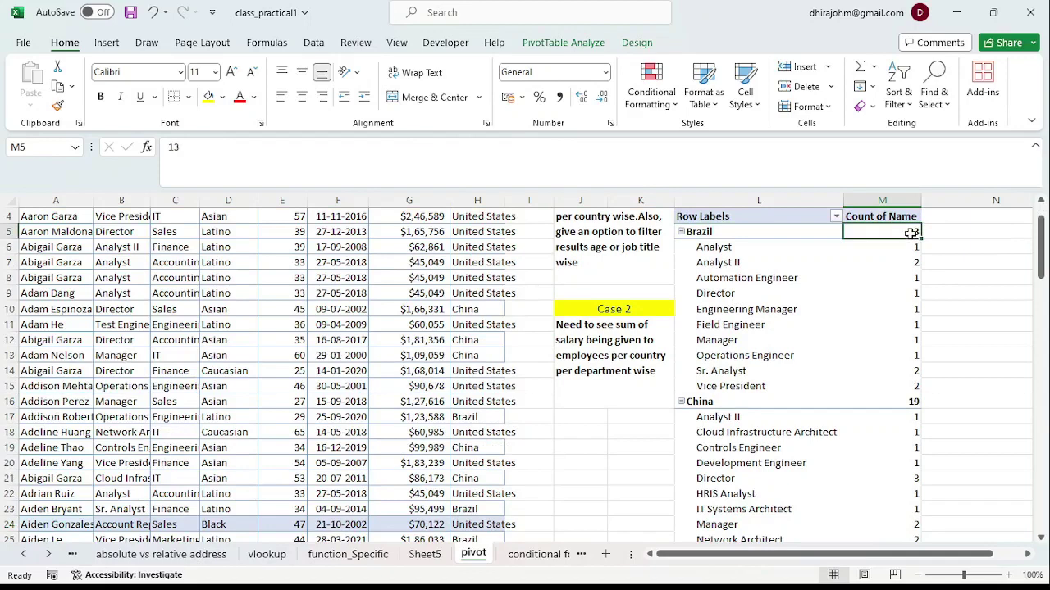
click(909, 403)
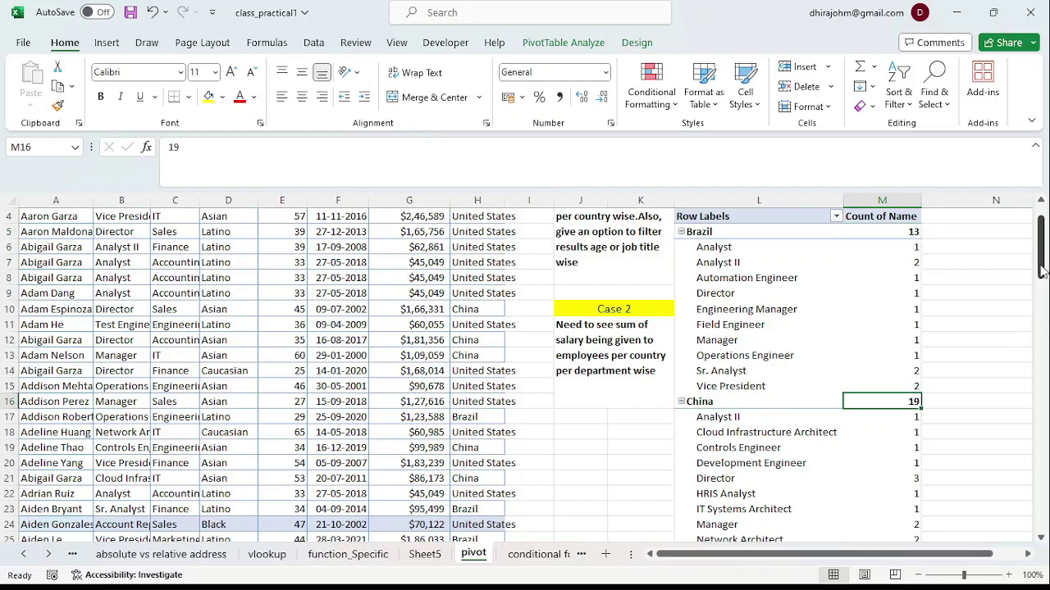
drag(1041, 271, 1041, 318)
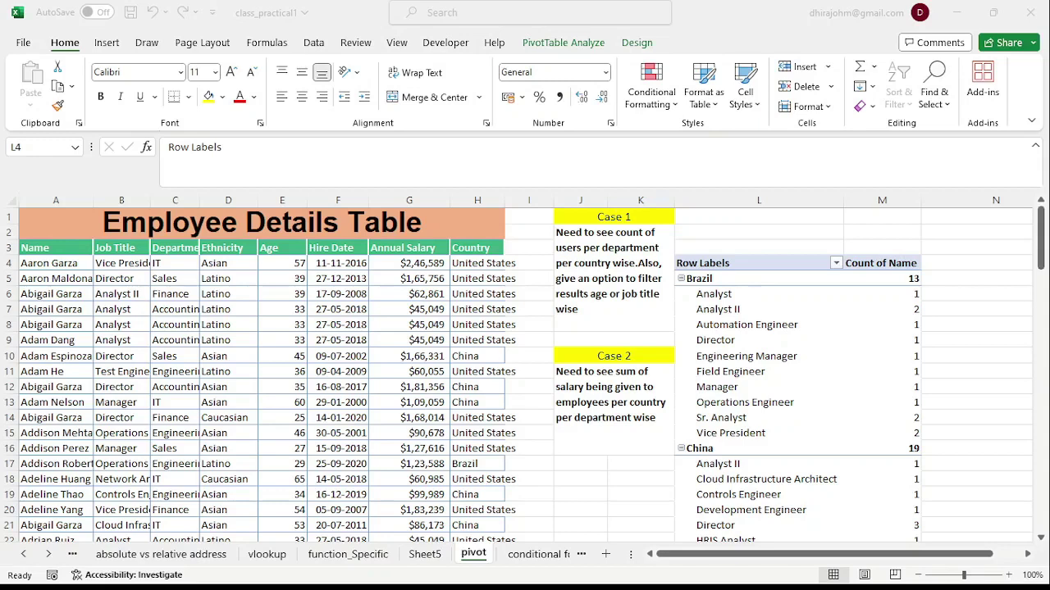
key(alt+Tab)
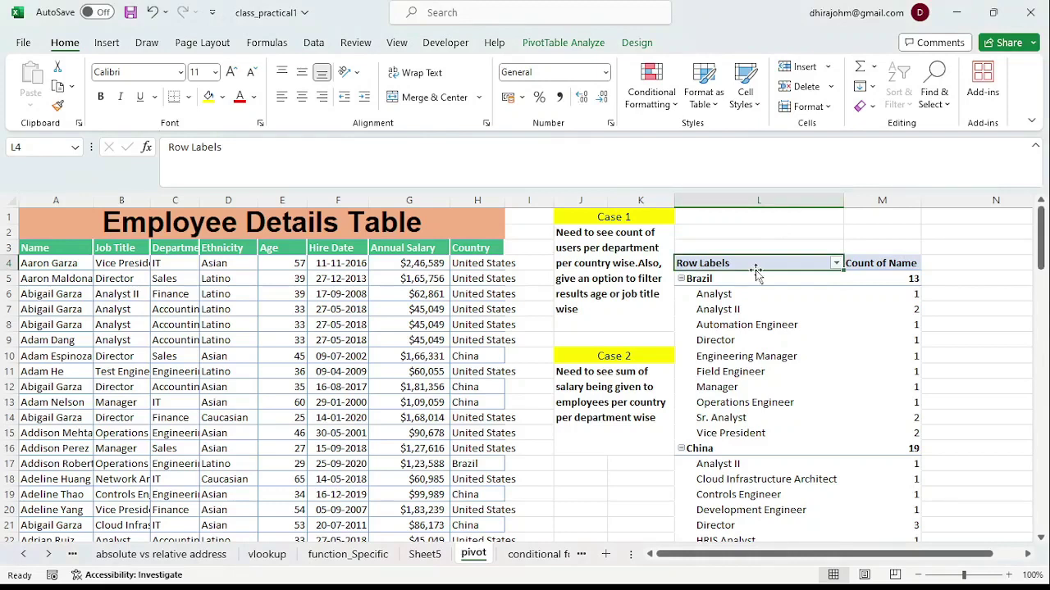